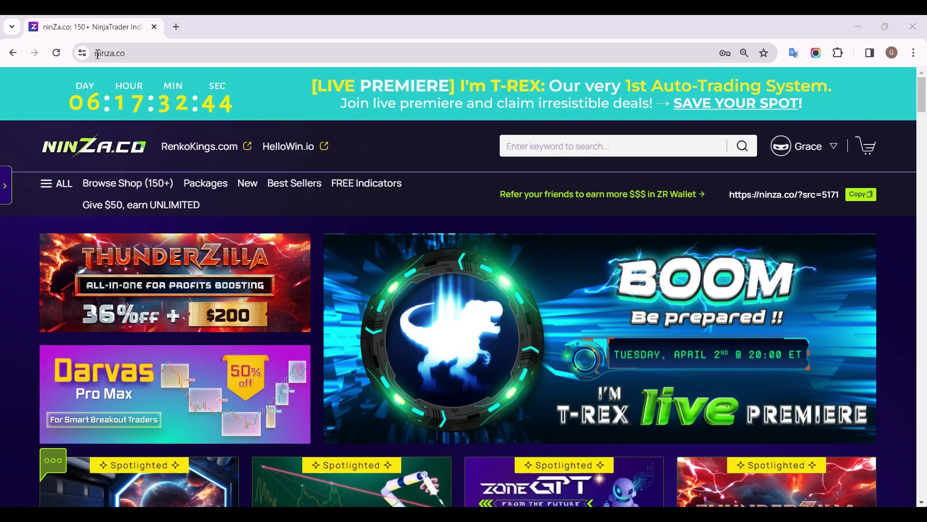
# - Download the I'm T-REX zip files, including RenkoKings_ImTREX_NT8.zip, from the ninZa.co Downloads page
pyautogui.click(819, 146)
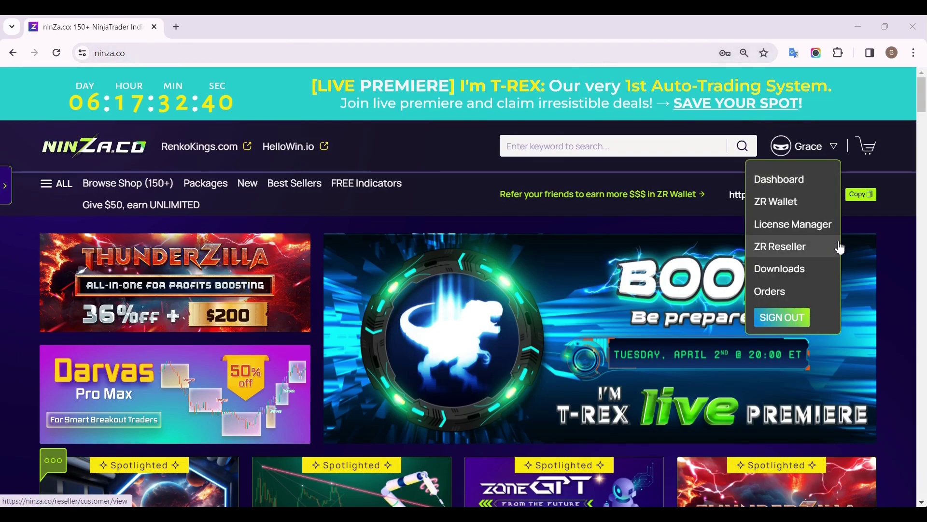
pyautogui.click(833, 278)
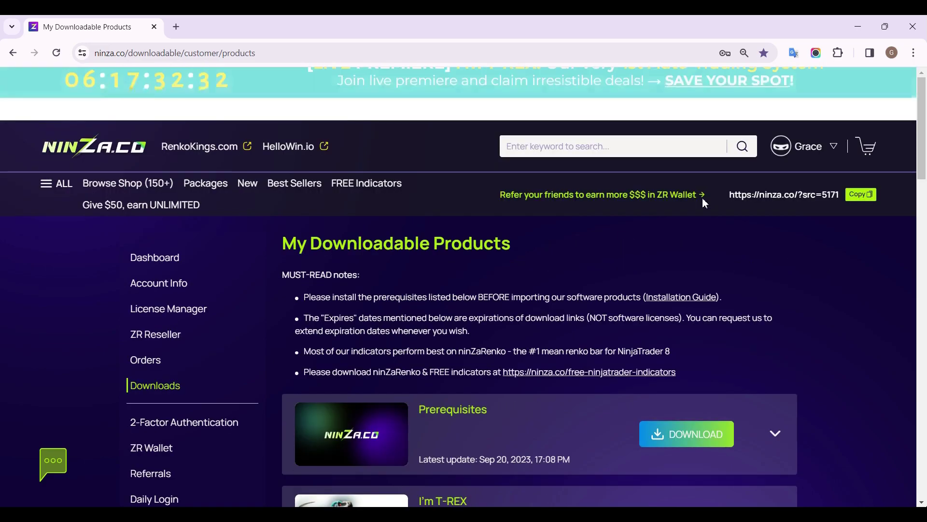
pyautogui.scroll(-1, 688, 223)
pyautogui.click(687, 409)
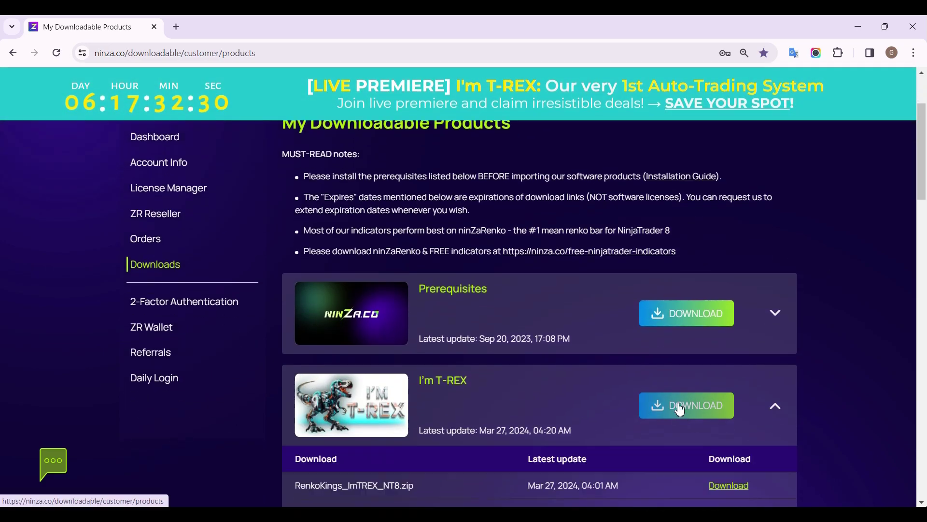
pyautogui.scroll(-1, 687, 409)
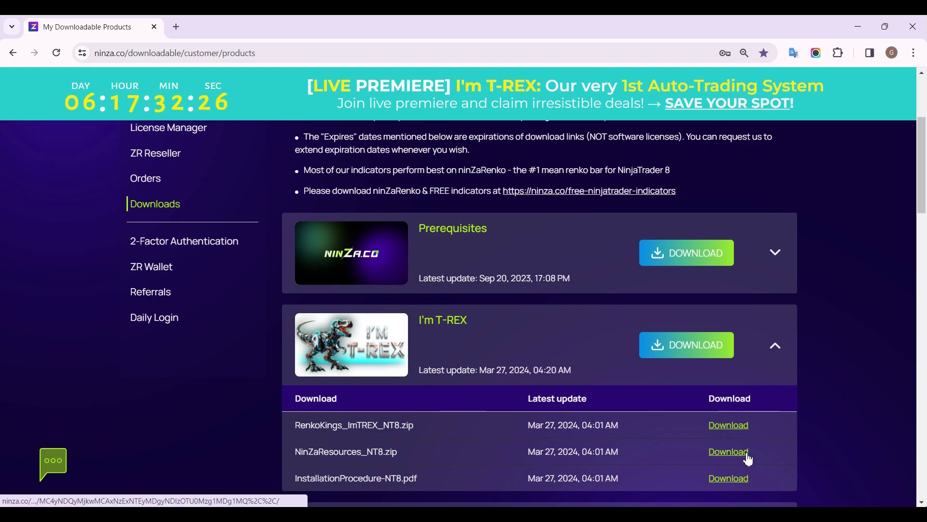
pyautogui.click(729, 451)
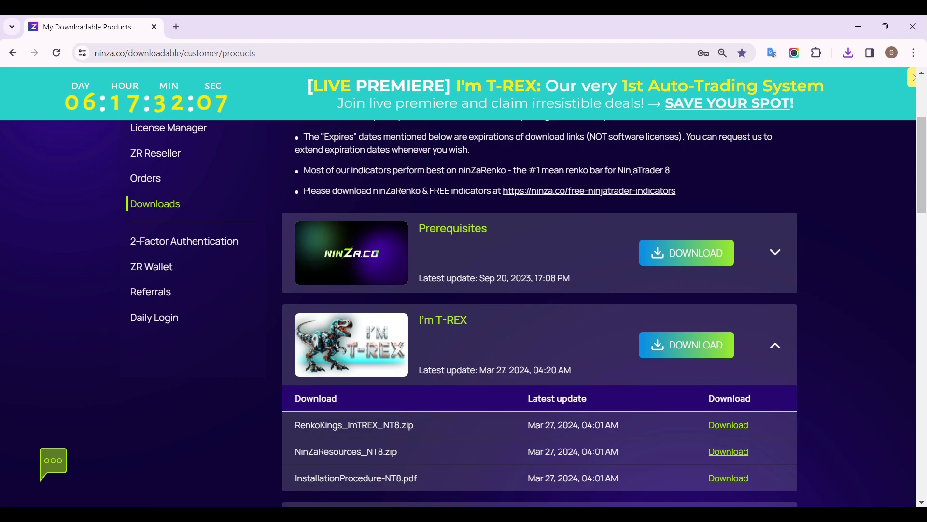
# - Import the NinZaResources_NT8 archive from Downloads as a NinjaScript add-on in NinjaTrader
pyautogui.hotkey('alt', 'Tab')
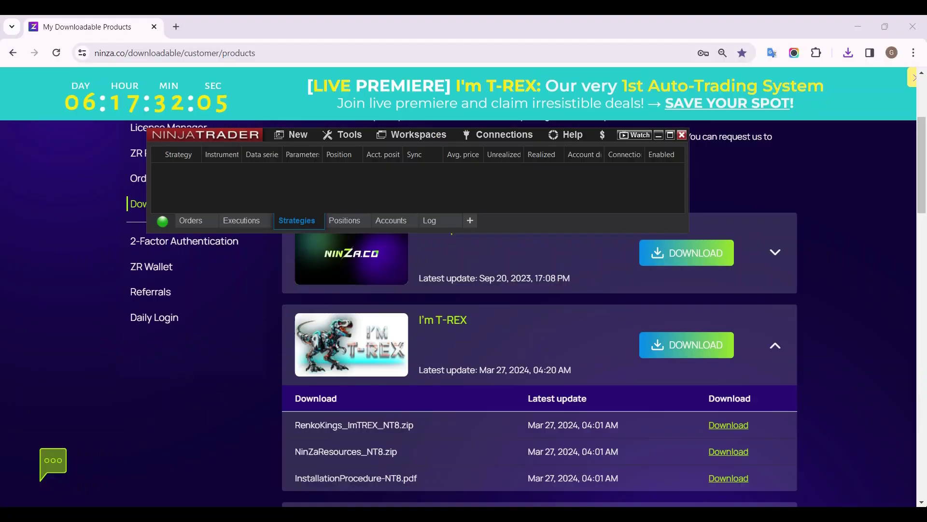
pyautogui.click(349, 138)
pyautogui.moveTo(349, 267)
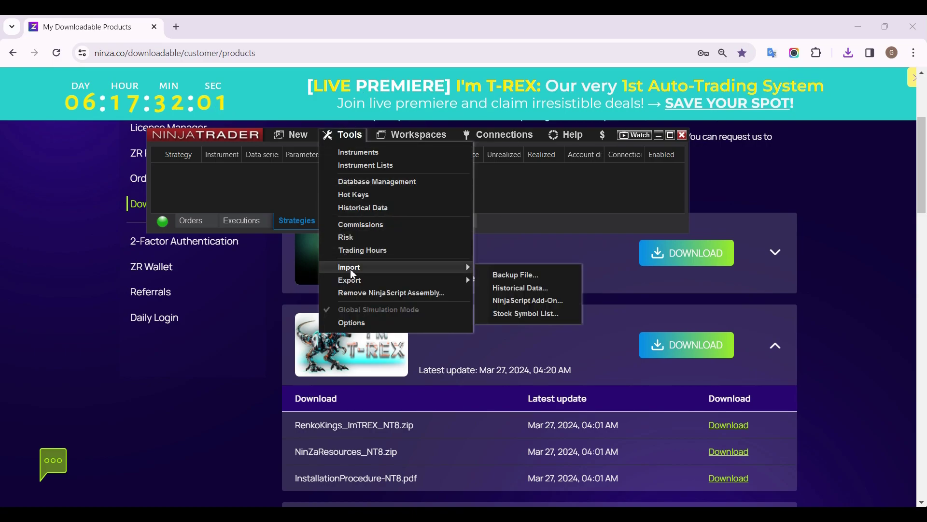
pyautogui.click(571, 298)
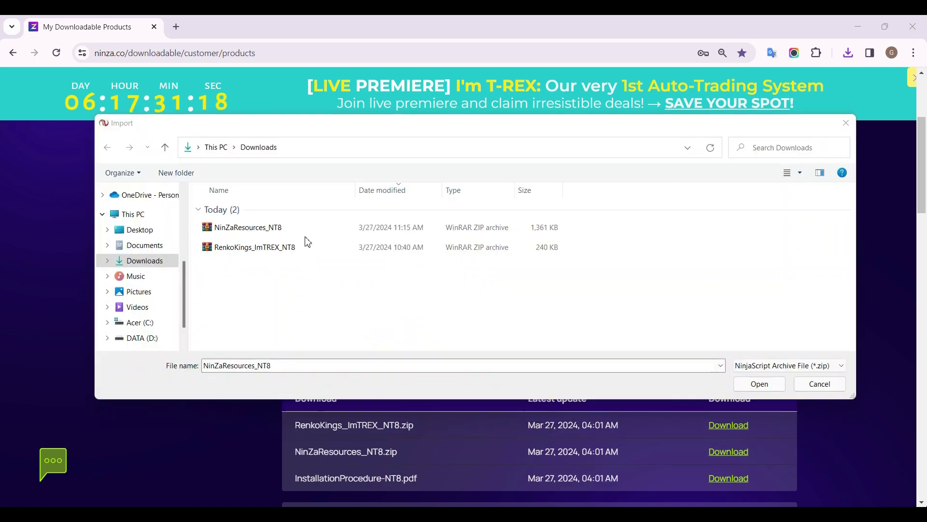
pyautogui.click(316, 229)
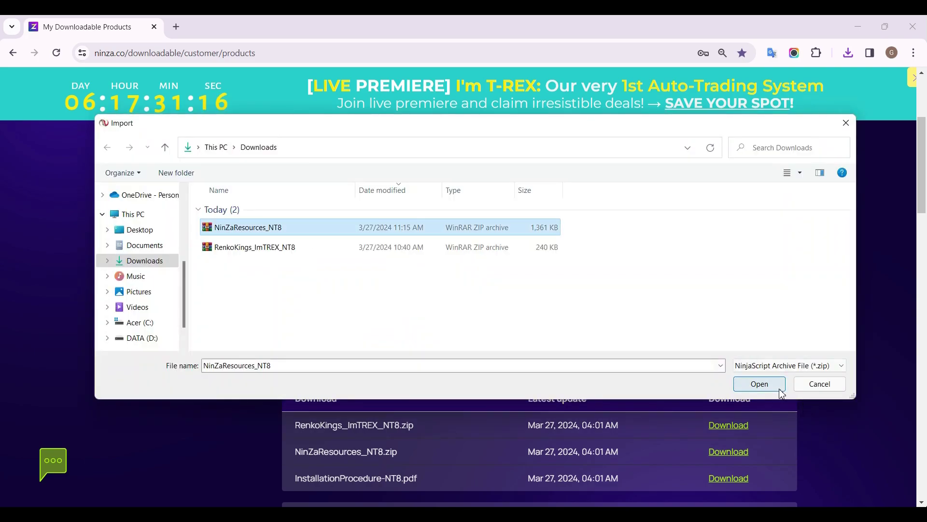
pyautogui.click(759, 383)
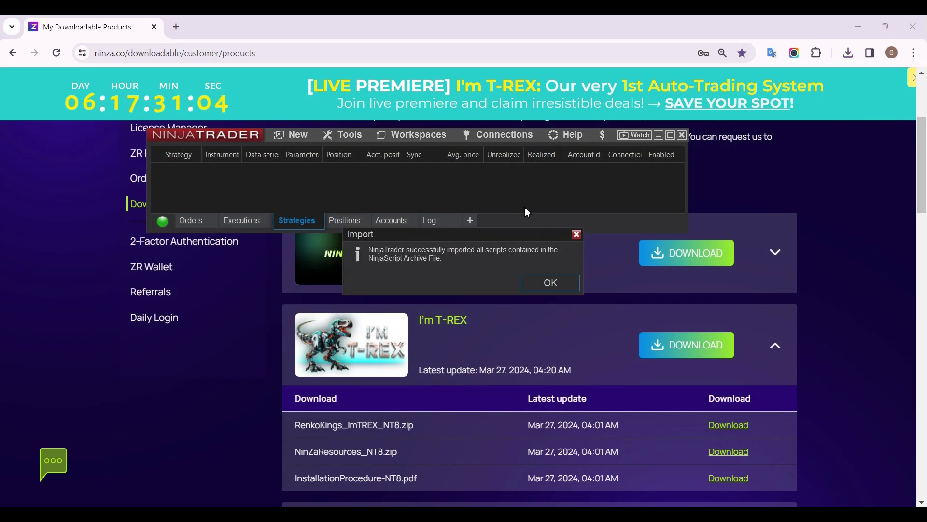
# - Dismiss the success message and import the RenkoKings_ImTREX_NT8 archive as a NinjaScript add-on
pyautogui.click(551, 283)
pyautogui.click(349, 136)
pyautogui.moveTo(391, 266)
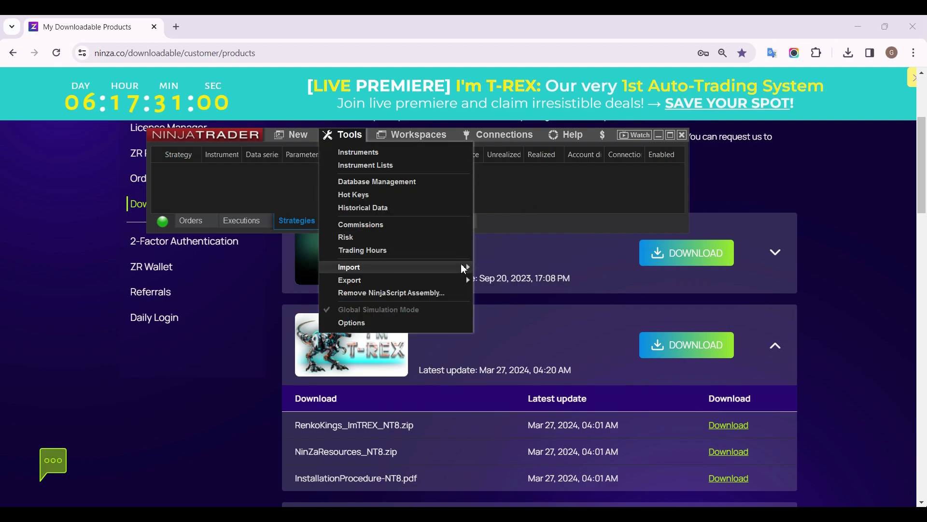
pyautogui.click(527, 300)
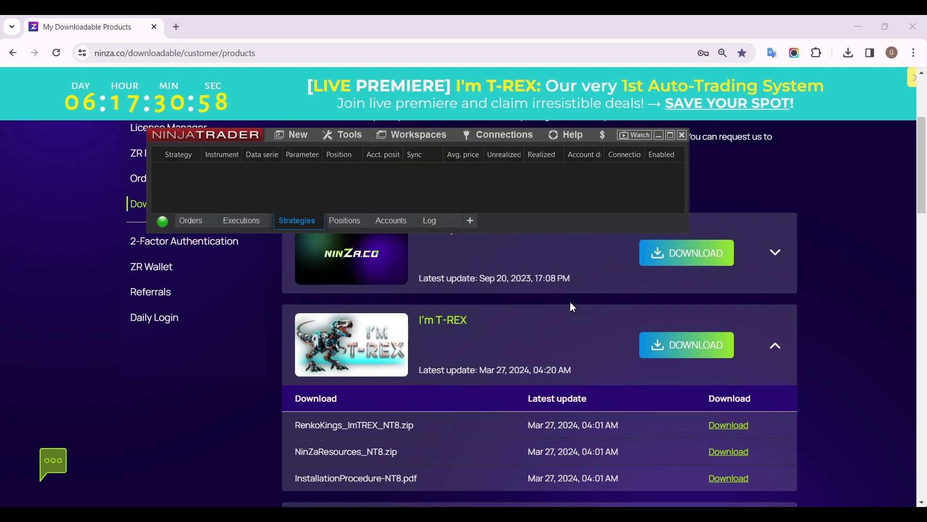
pyautogui.click(254, 246)
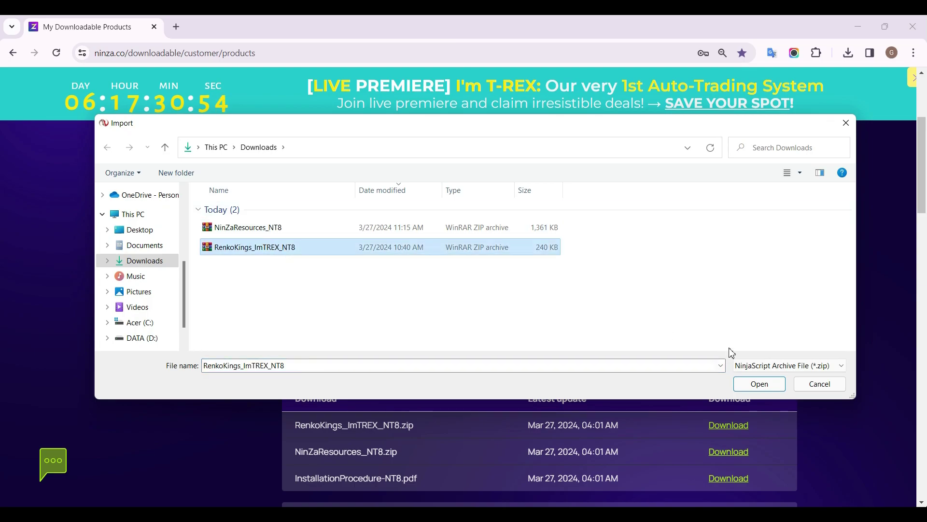
pyautogui.click(760, 383)
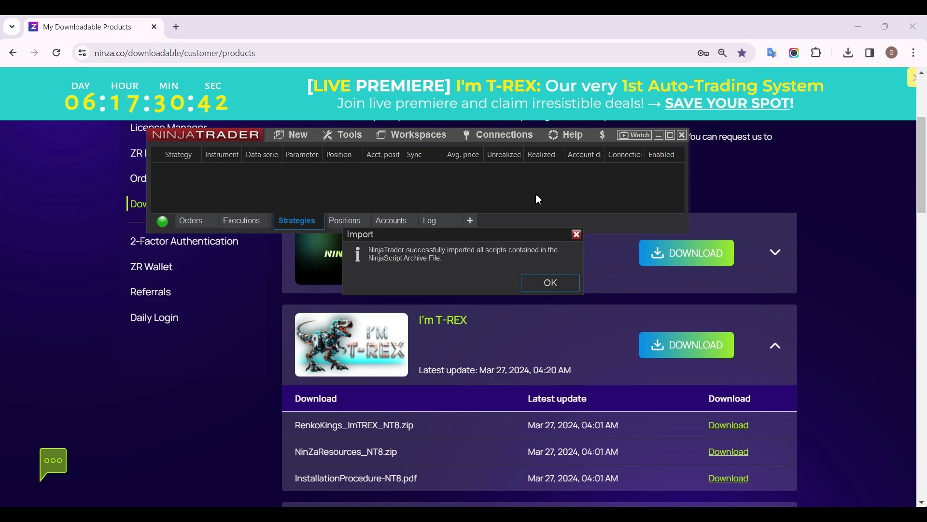
# - Create a new NQ 06-24 1-minute chart and maximize its window
pyautogui.click(550, 283)
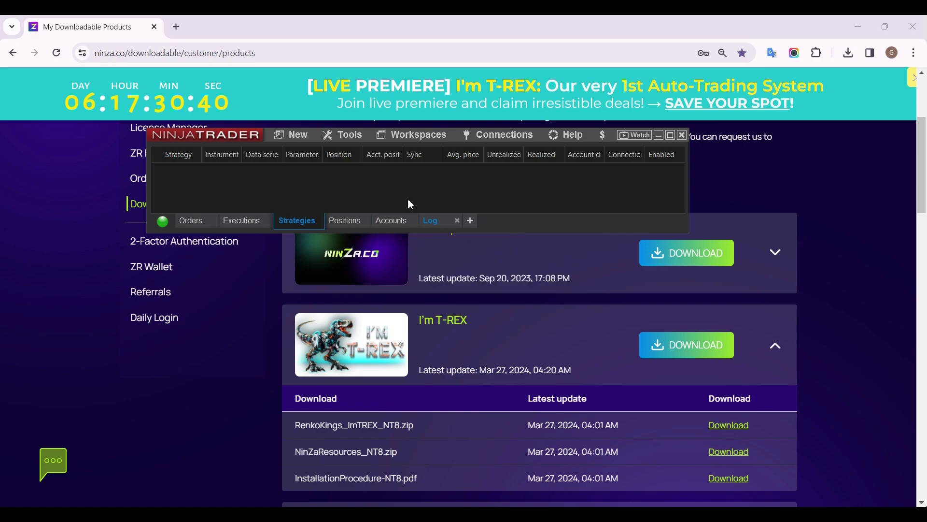
pyautogui.click(297, 134)
pyautogui.click(300, 246)
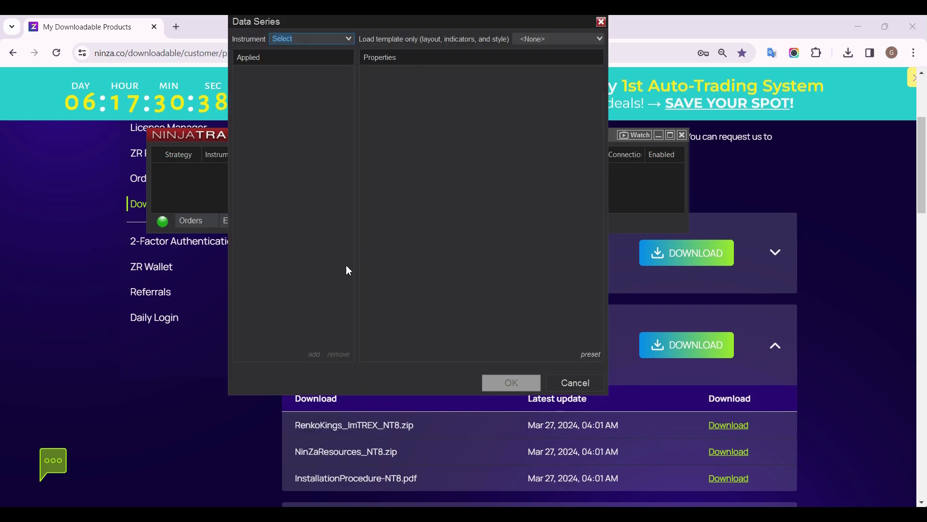
pyautogui.click(348, 39)
pyautogui.click(303, 52)
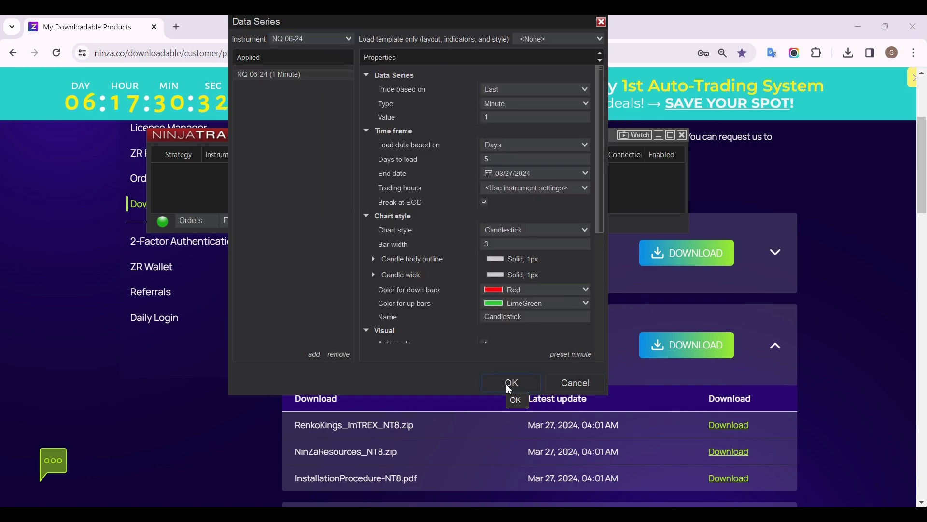
pyautogui.click(511, 383)
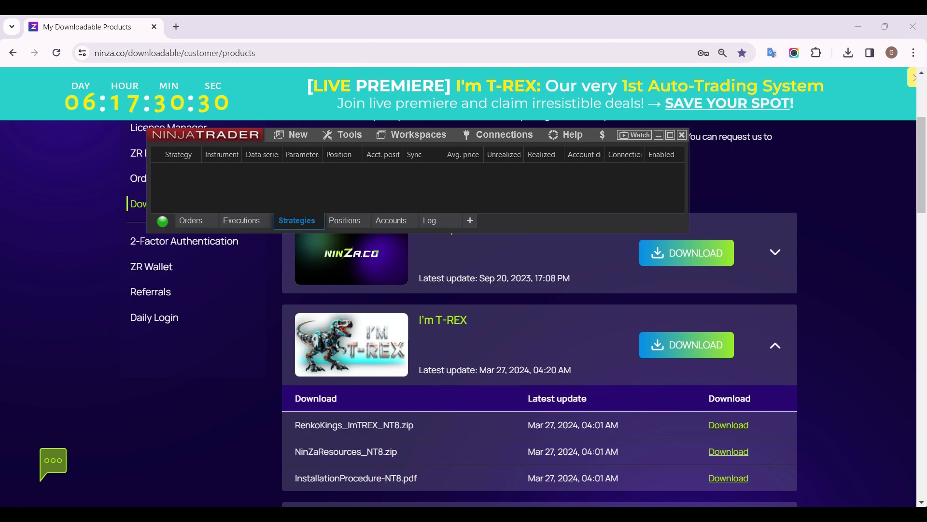
pyautogui.moveTo(119, 101); pyautogui.dragTo(599, 76)
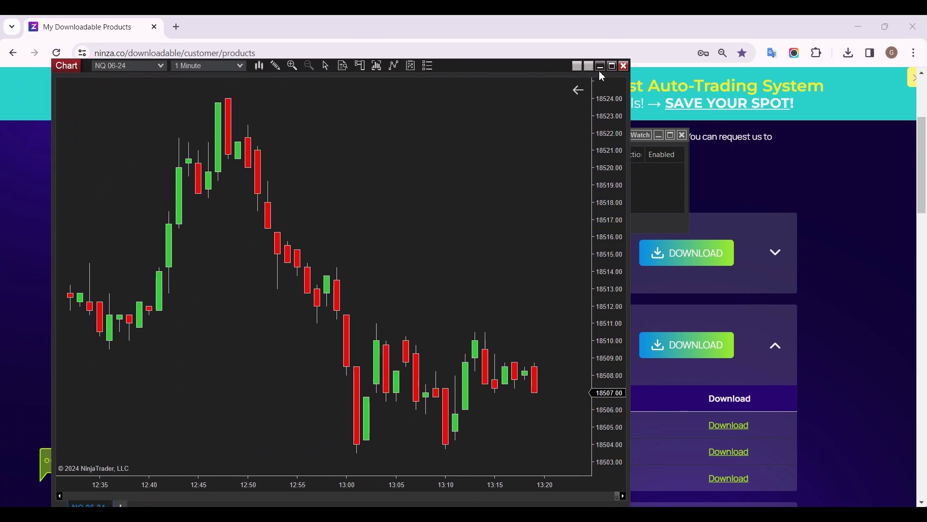
pyautogui.click(611, 66)
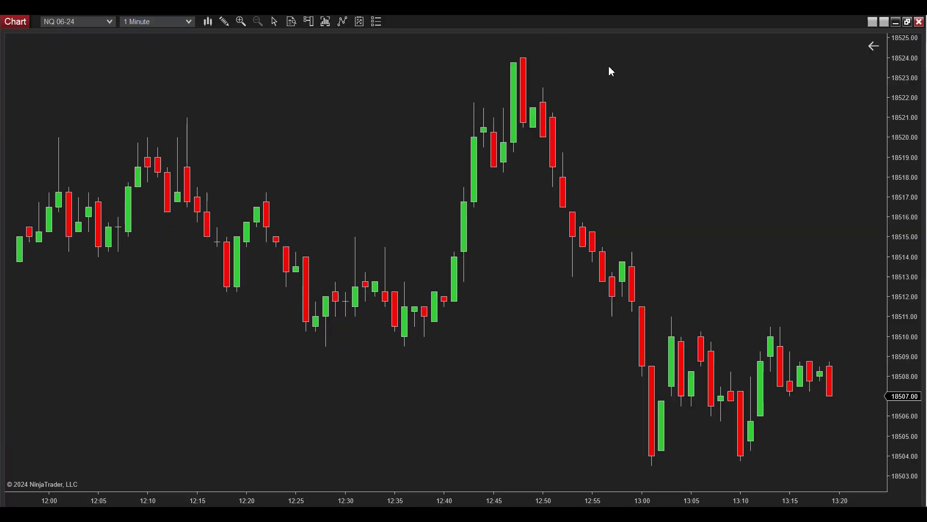
# - Add the ninZaResources indicator to the NQ 06-24 chart through the Indicators dialog
pyautogui.rightClick(286, 110)
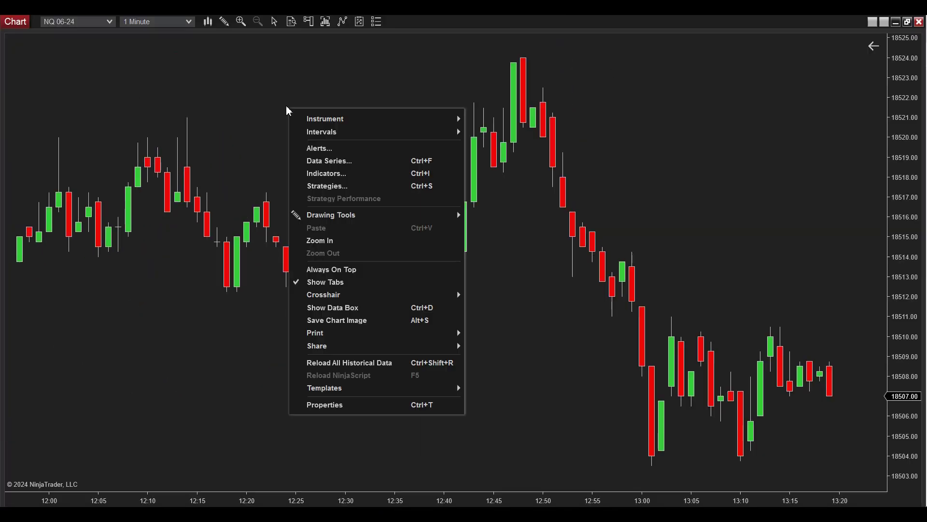
pyautogui.click(457, 178)
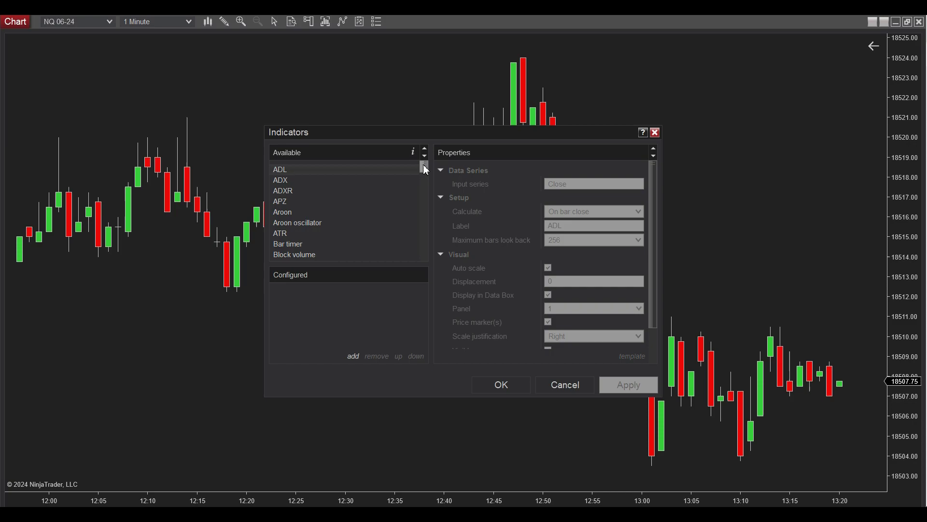
pyautogui.moveTo(424, 165); pyautogui.dragTo(426, 214)
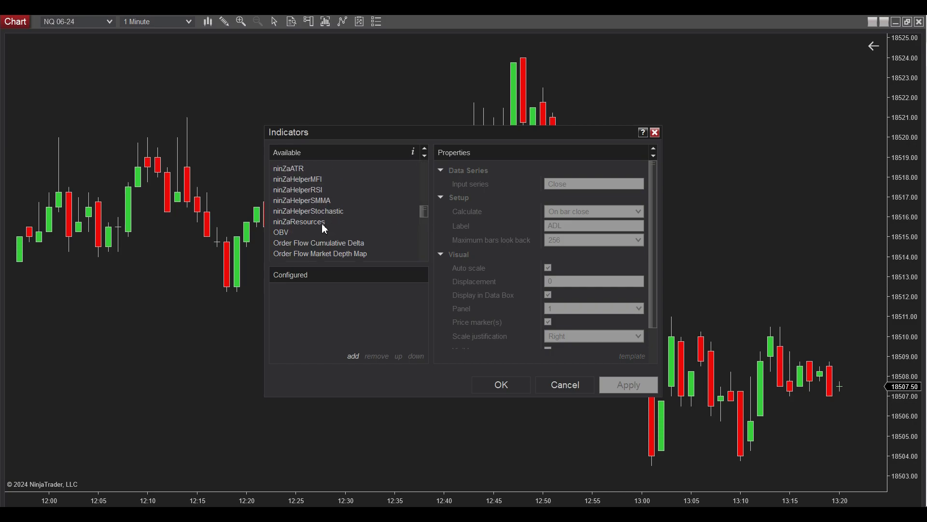
pyautogui.doubleClick(300, 222)
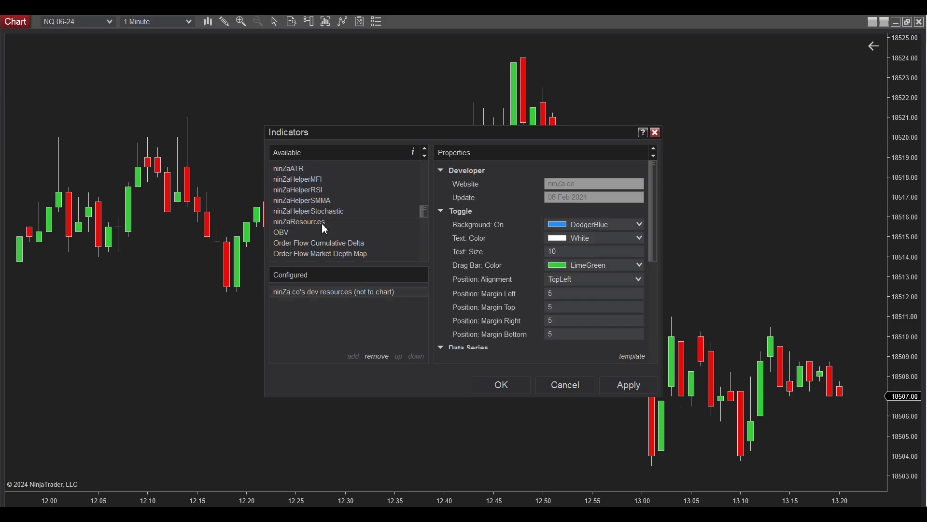
pyautogui.click(500, 384)
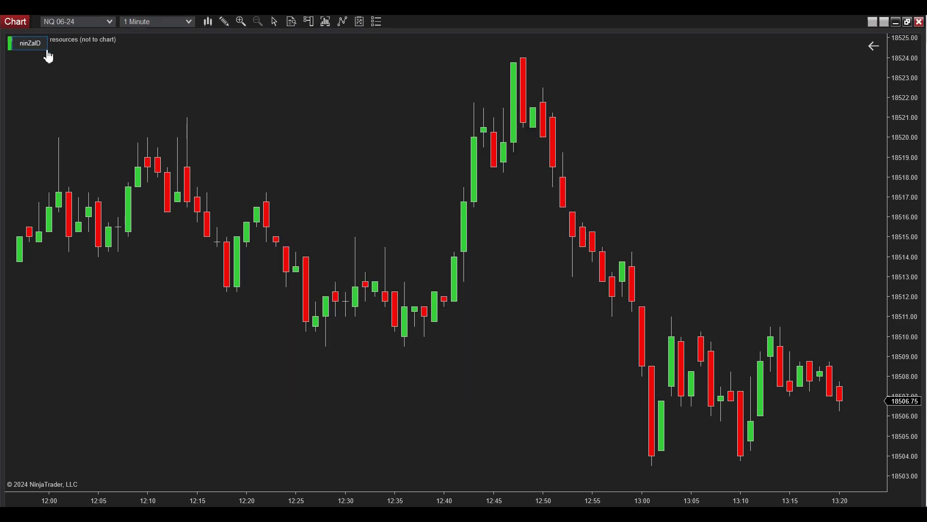
# - Copy the chart's ninZaID to the clipboard, then minimize the chart and Control Center
pyautogui.click(30, 43)
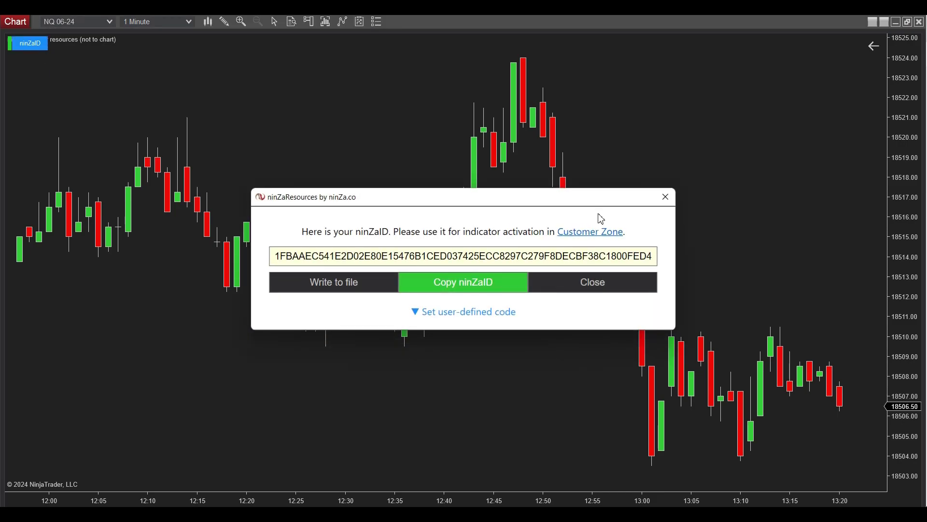
pyautogui.click(518, 288)
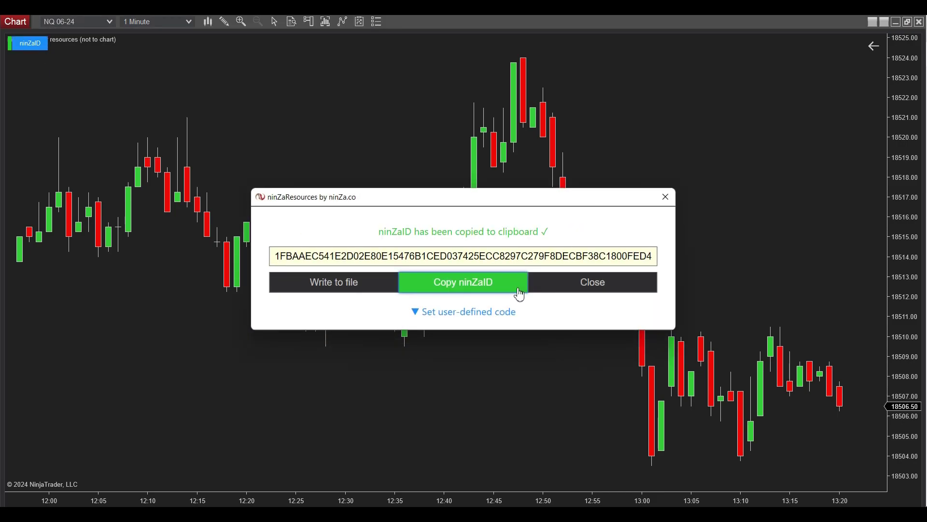
pyautogui.click(895, 22)
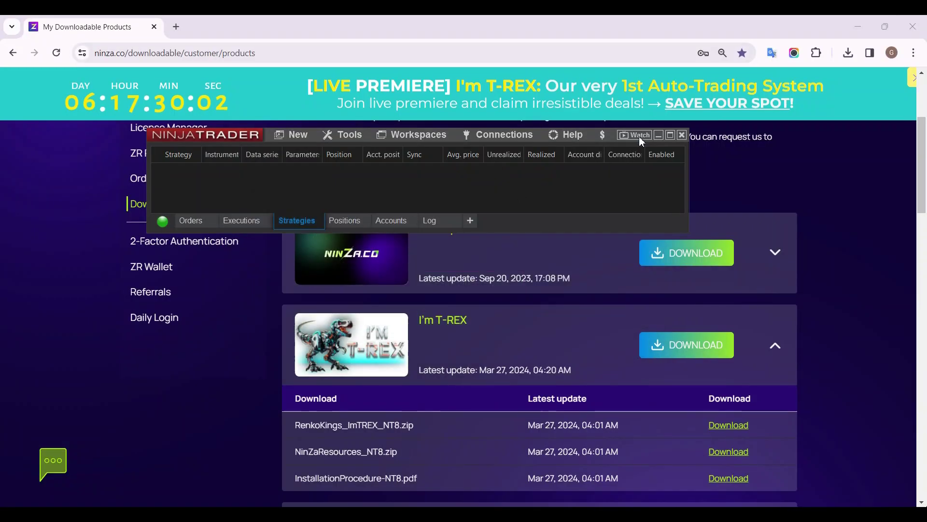
pyautogui.click(670, 135)
pyautogui.scroll(2, 205, 240)
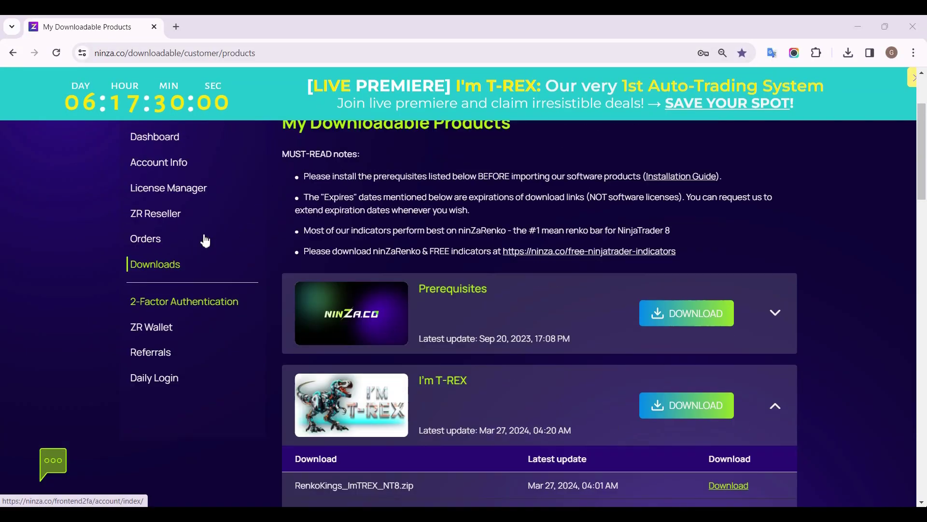
# - Register computer 'Grace PC' with the pasted ninZaID in ninZa.co License Manager
pyautogui.click(205, 194)
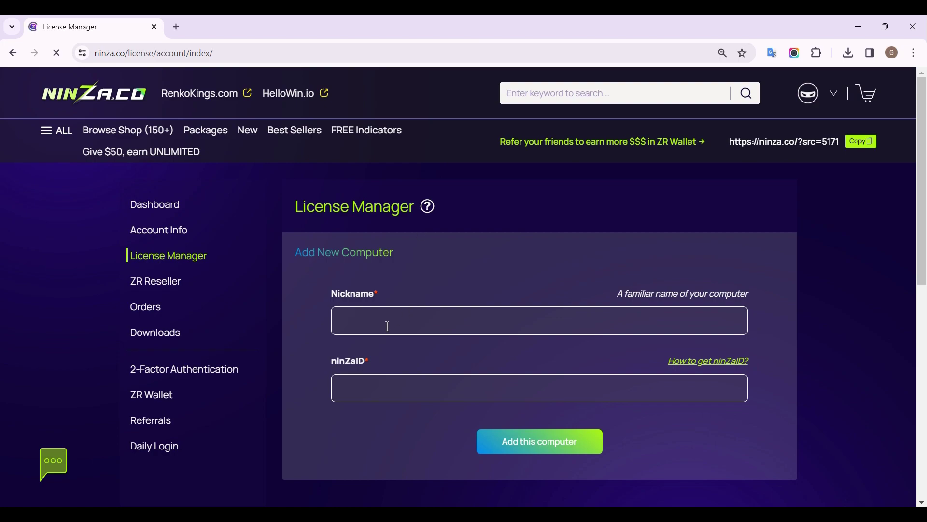
pyautogui.click(388, 326)
pyautogui.write('Grace PC')
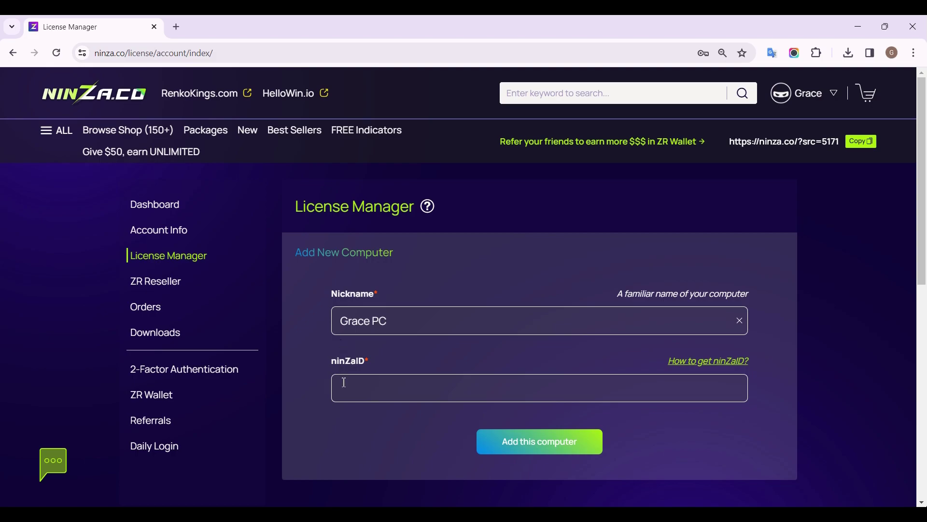
pyautogui.click(343, 382)
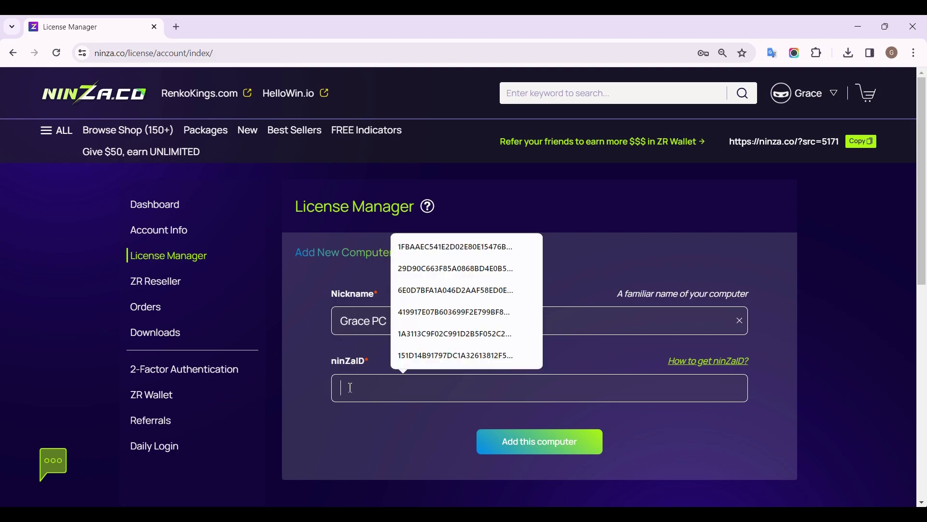
pyautogui.rightClick(348, 384)
pyautogui.click(383, 228)
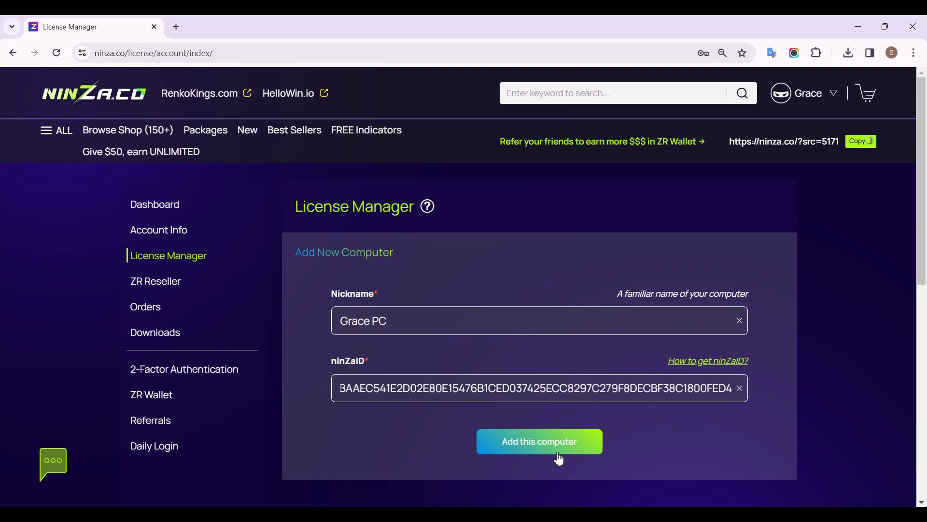
pyautogui.click(539, 441)
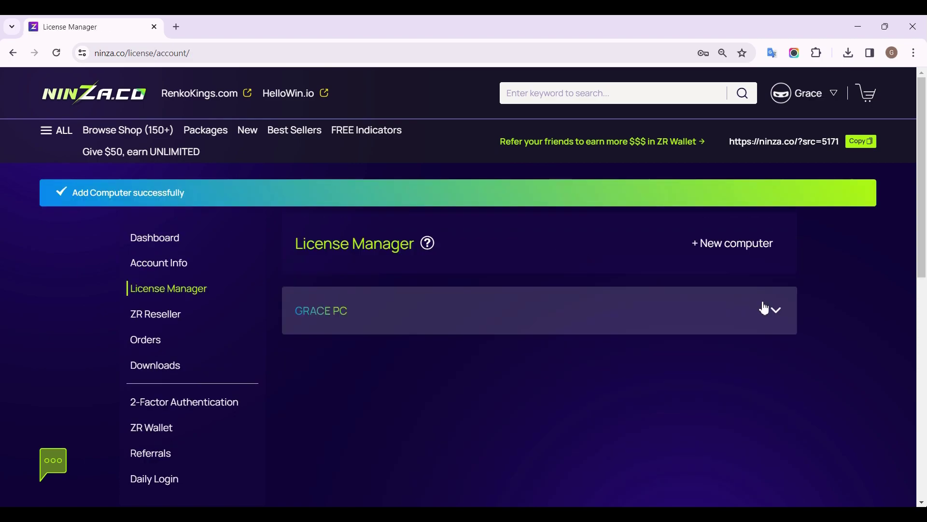
# - Turn on the I'm T-REX Active toggle for Grace PC and save with Update
pyautogui.click(777, 317)
pyautogui.scroll(-1, 769, 322)
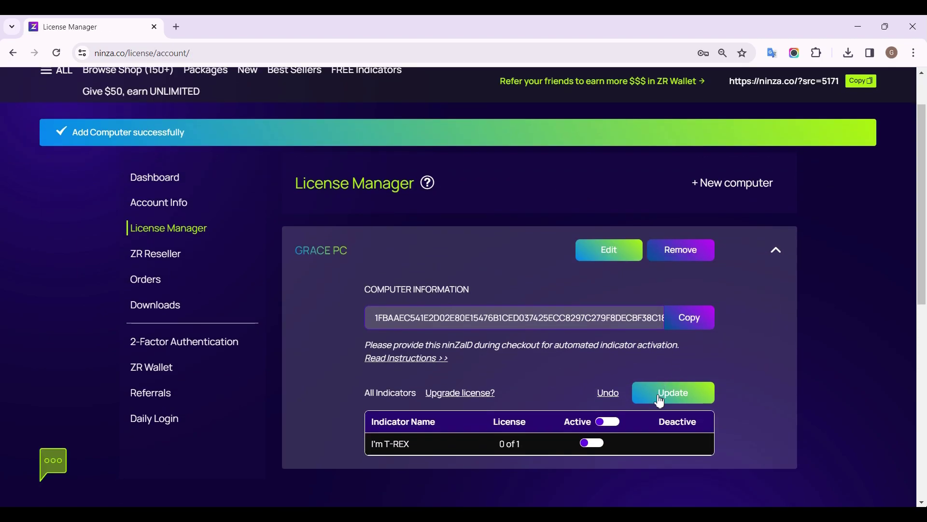
pyautogui.click(608, 422)
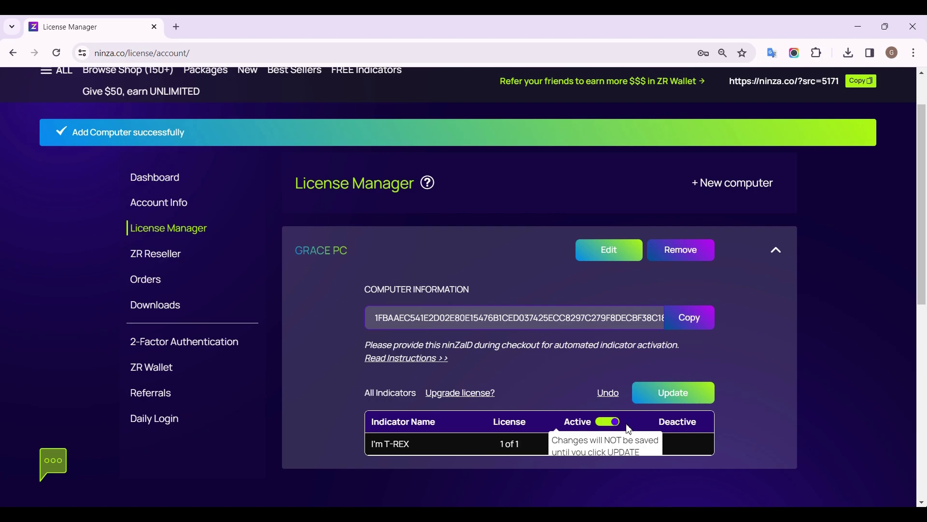
pyautogui.click(709, 401)
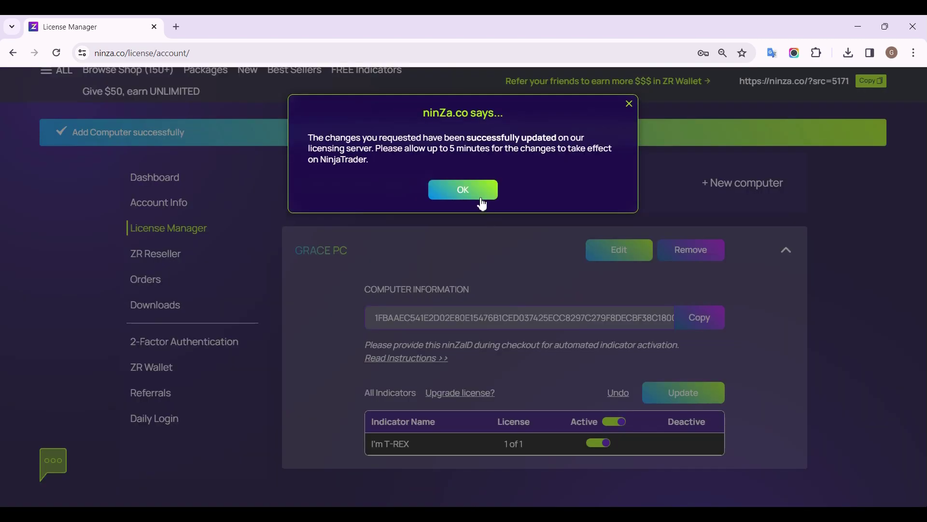
pyautogui.click(478, 194)
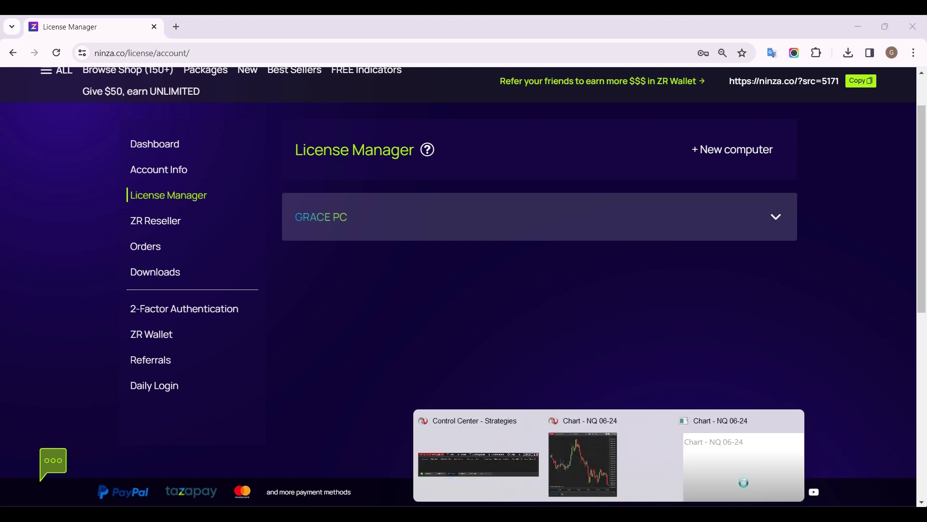
# - Restore the chart, close the ninZaID dialog, and remove the ninZa.co dev resources indicator
pyautogui.click(689, 464)
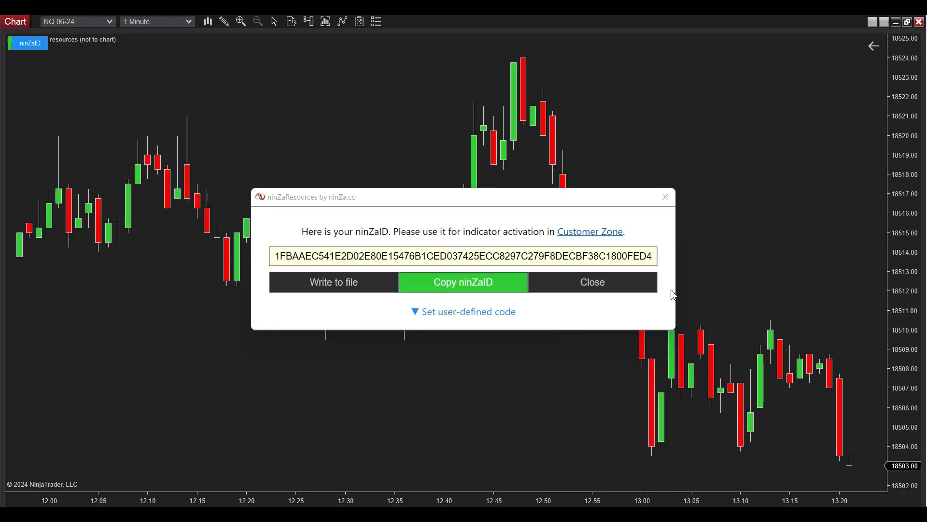
pyautogui.click(593, 282)
pyautogui.rightClick(357, 90)
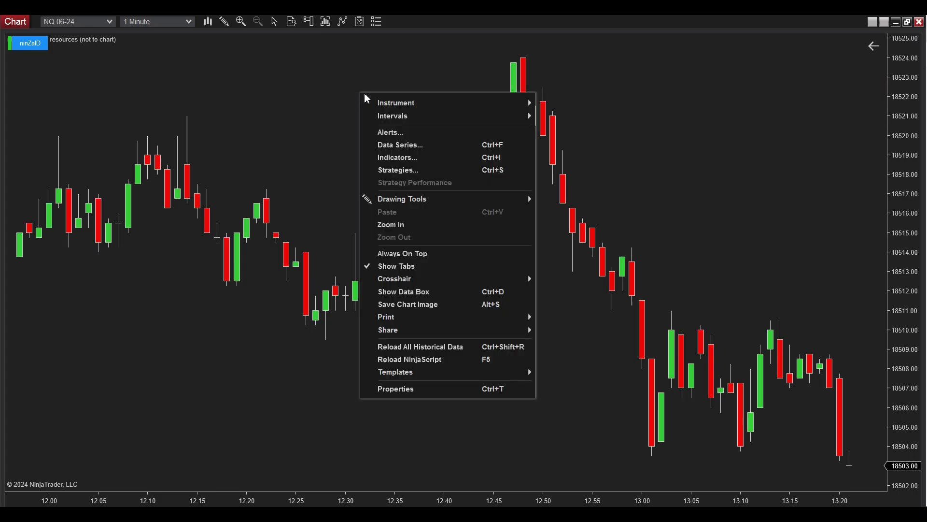
pyautogui.click(444, 158)
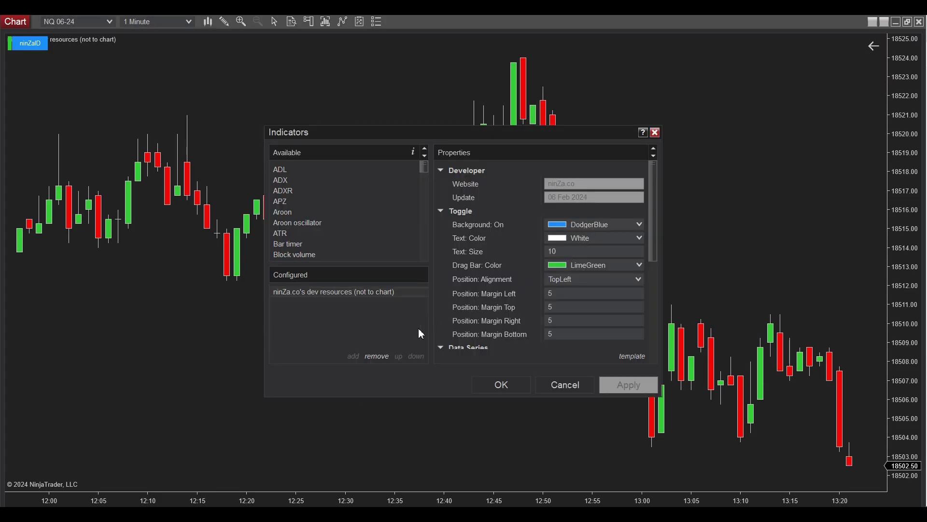
pyautogui.click(376, 356)
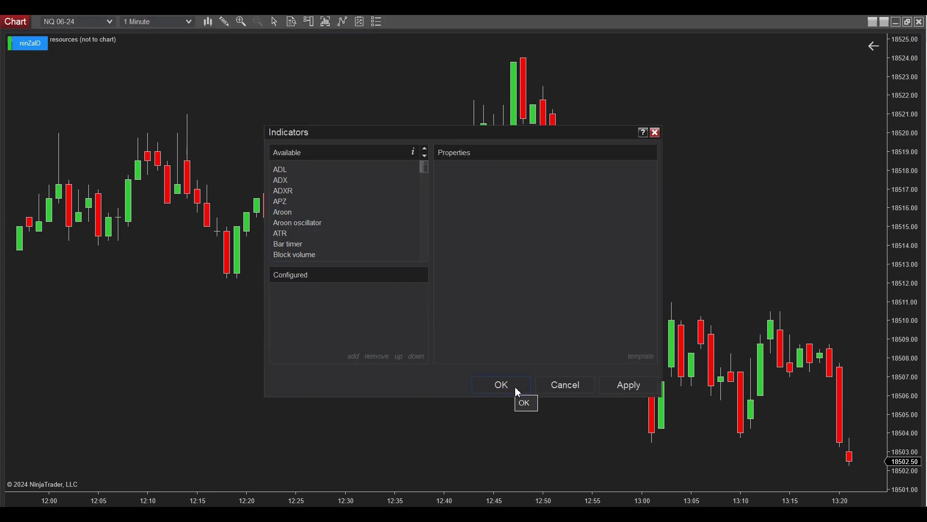
pyautogui.click(501, 385)
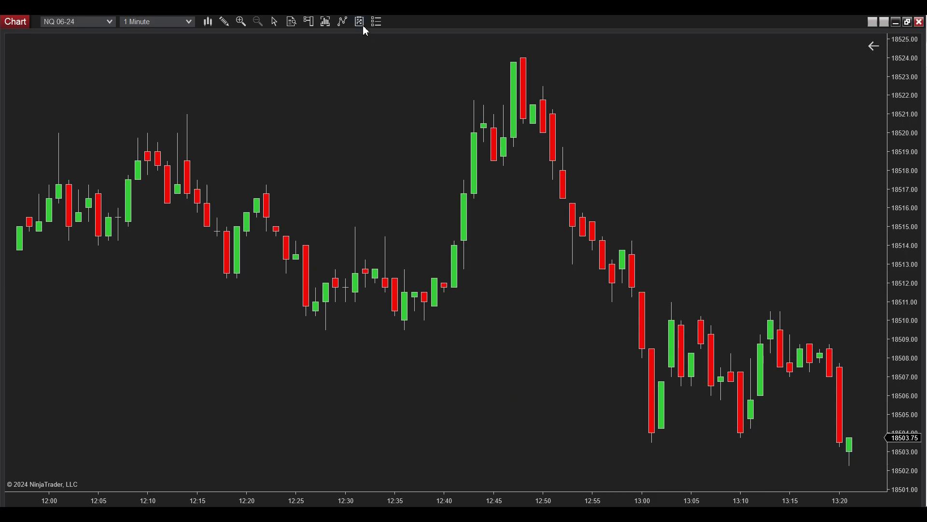
# - Add the RenkoKings_ImTREX strategy to the NQ 06-24 chart and enable it
pyautogui.rightClick(361, 99)
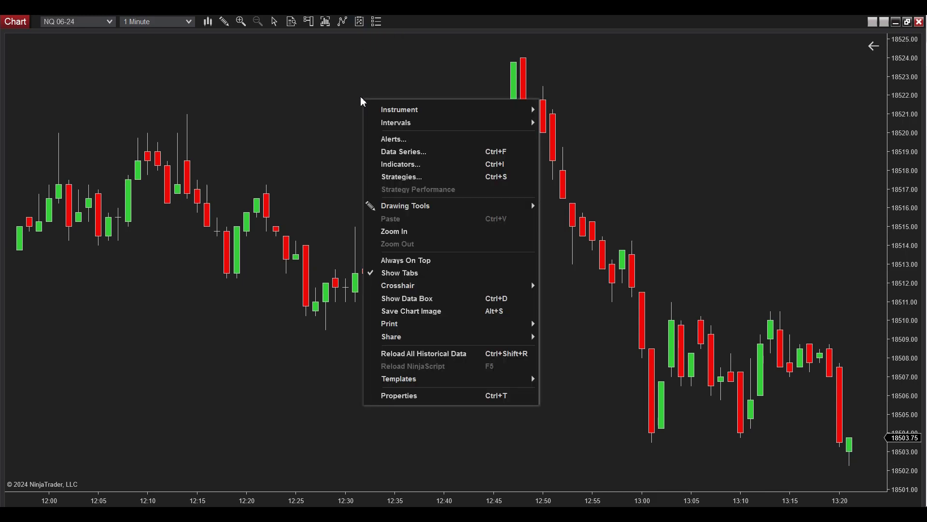
pyautogui.click(527, 183)
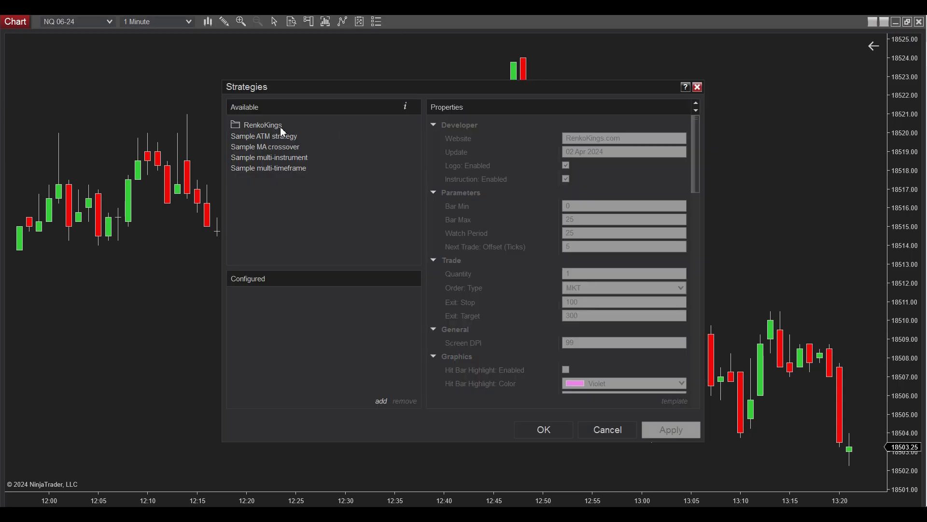
pyautogui.click(262, 125)
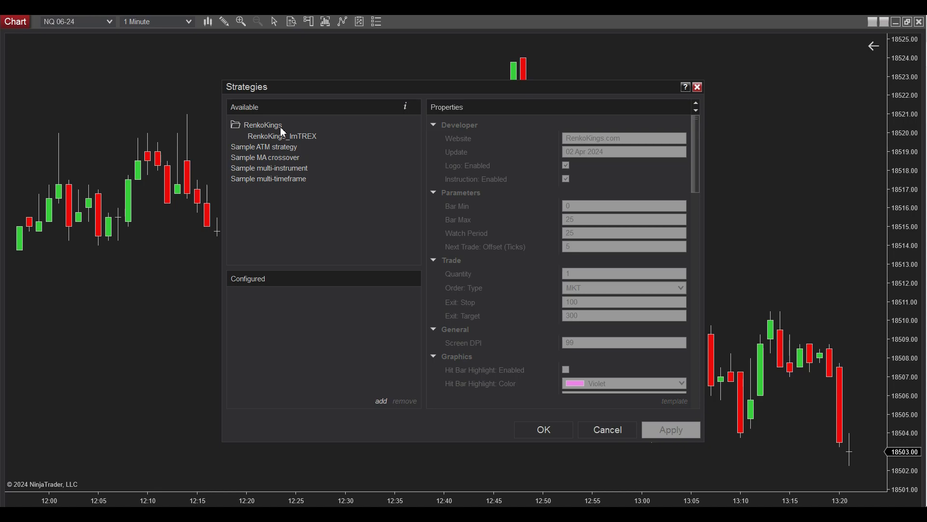
pyautogui.click(315, 138)
pyautogui.doubleClick(315, 138)
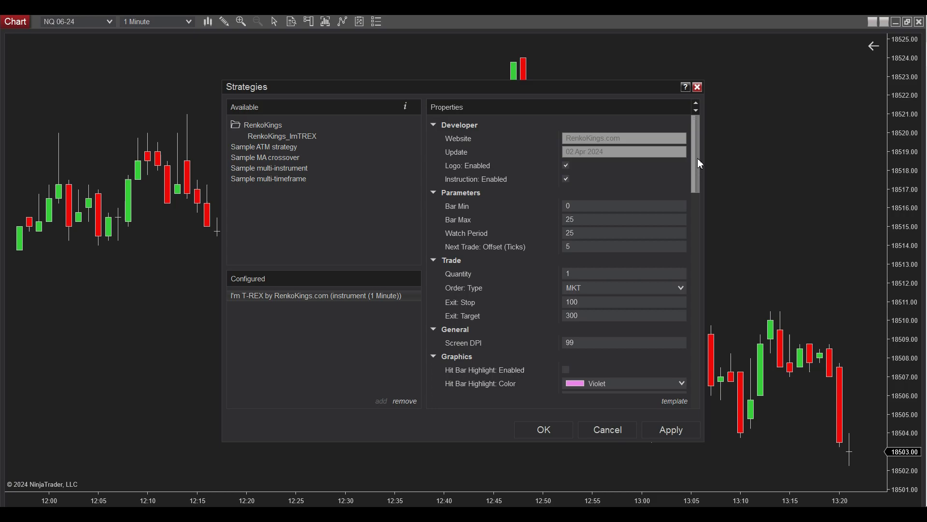
pyautogui.moveTo(697, 159); pyautogui.dragTo(720, 330)
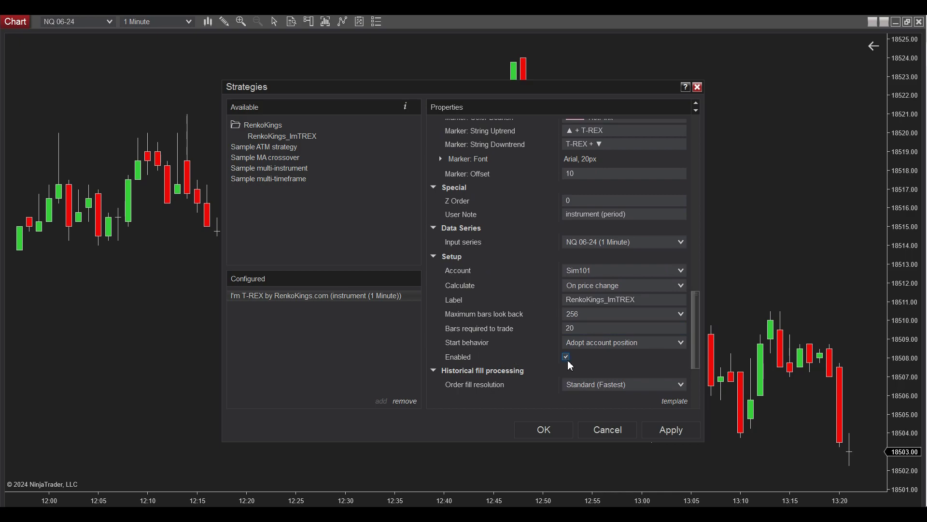
pyautogui.click(556, 435)
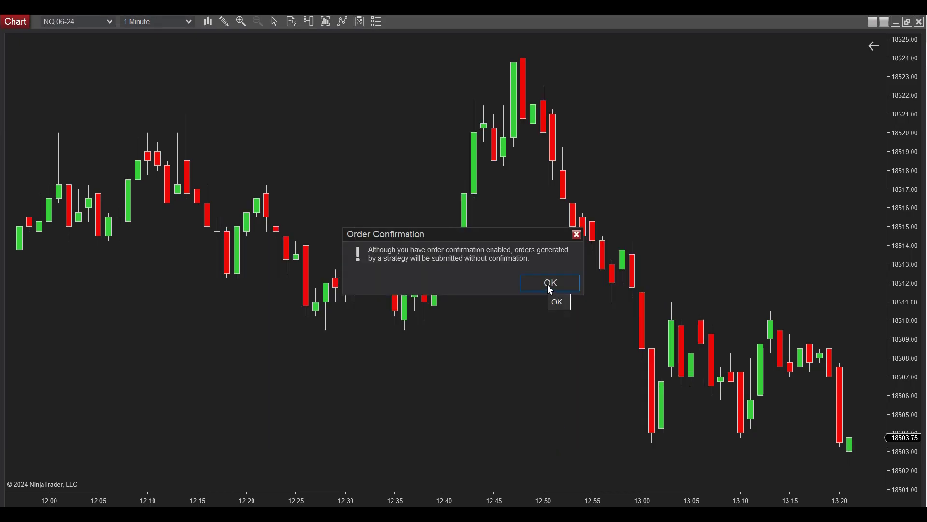
# - Dismiss the Order Confirmation notice and move the T-REX stats panel below the notice banner
pyautogui.click(549, 285)
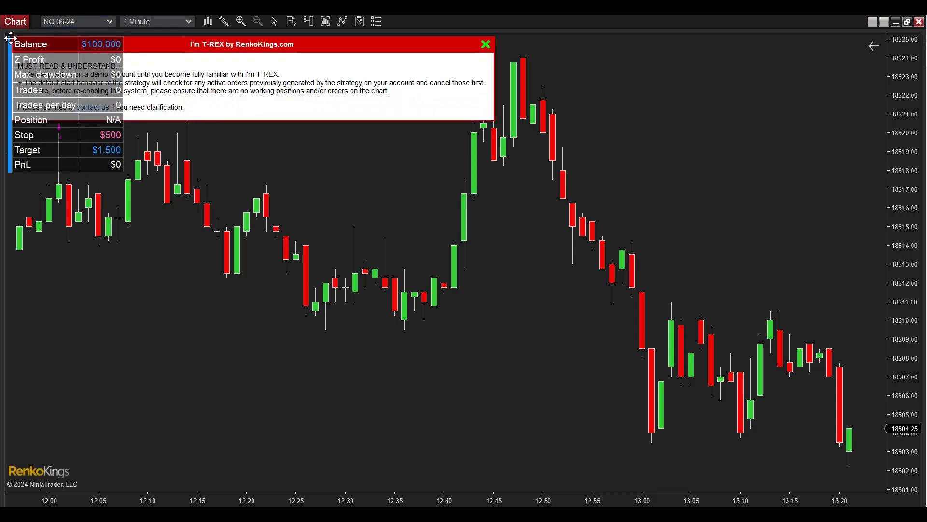
pyautogui.moveTo(9, 37); pyautogui.dragTo(15, 136)
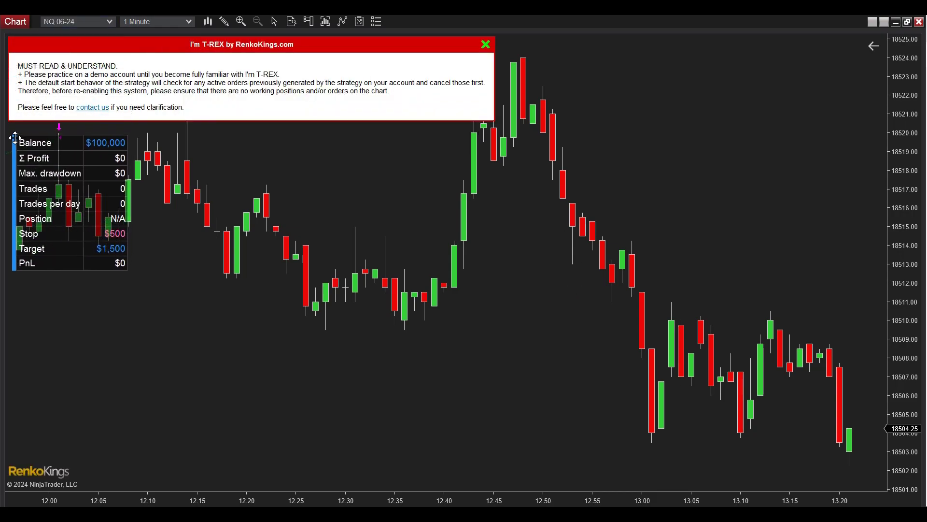